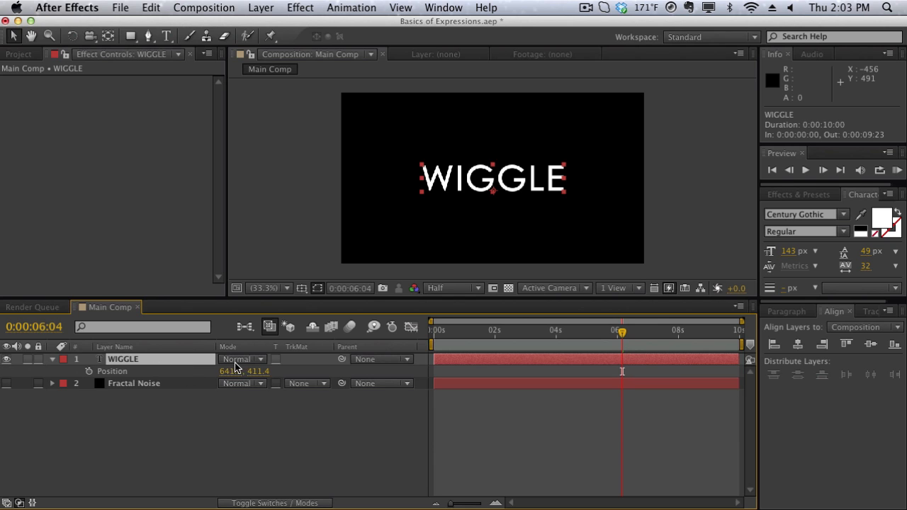
Add the expression wiggle(1,150) to the WIGGLE layer's Position and check the text's movement at 0:00:03:09.
mouse_move(228, 372)
mouse_down()
mouse_move(284, 367)
mouse_move(210, 416)
mouse_move(285, 411)
mouse_move(219, 385)
mouse_up()
key(super+z)
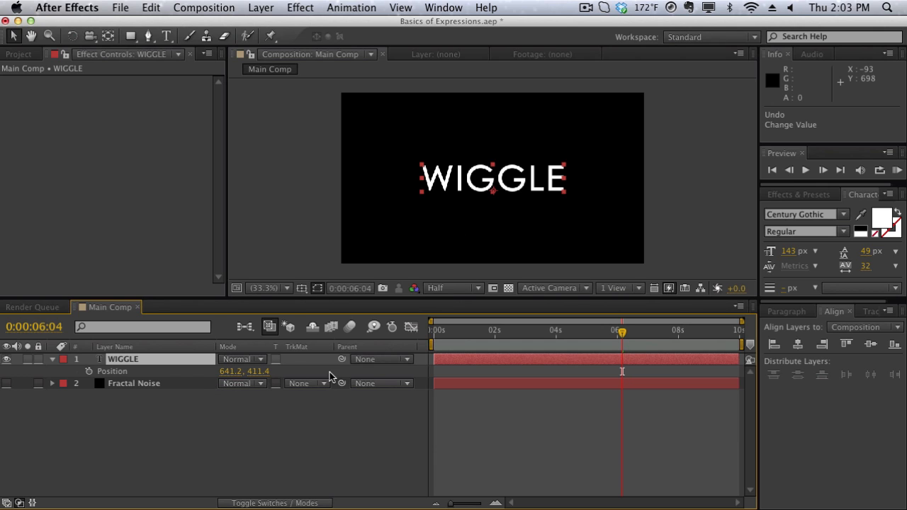
alt+click(90, 372)
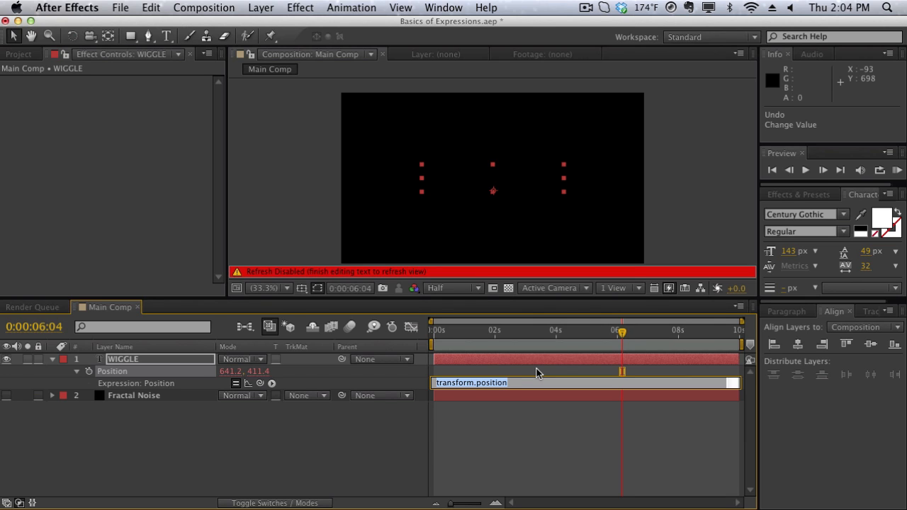
text(wiggle(1,)
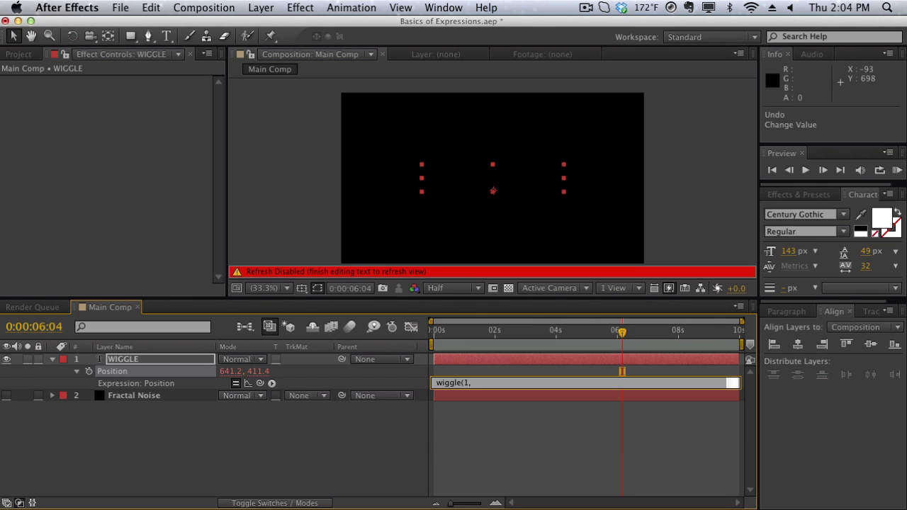
text(150))
click(488, 231)
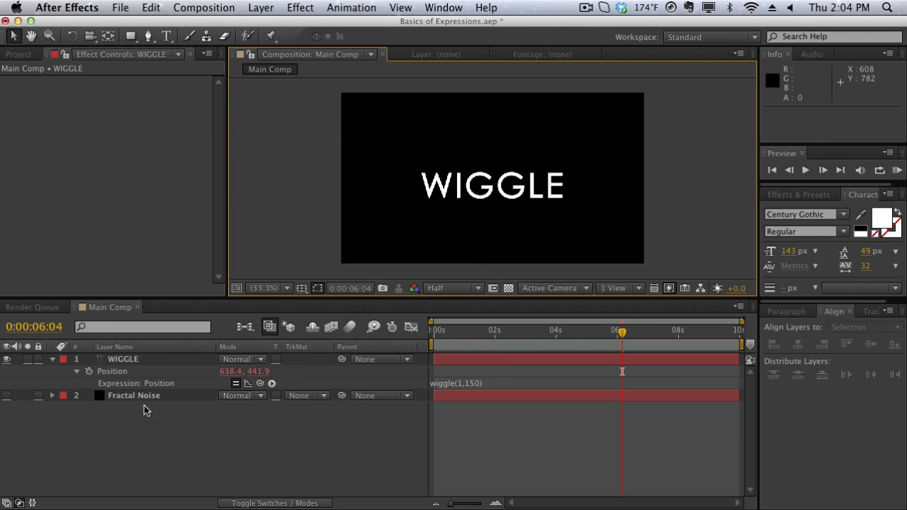
mouse_move(533, 332)
mouse_down()
mouse_move(454, 339)
mouse_move(652, 345)
mouse_move(449, 348)
mouse_move(623, 348)
mouse_move(479, 347)
mouse_move(482, 331)
mouse_move(537, 337)
mouse_up()
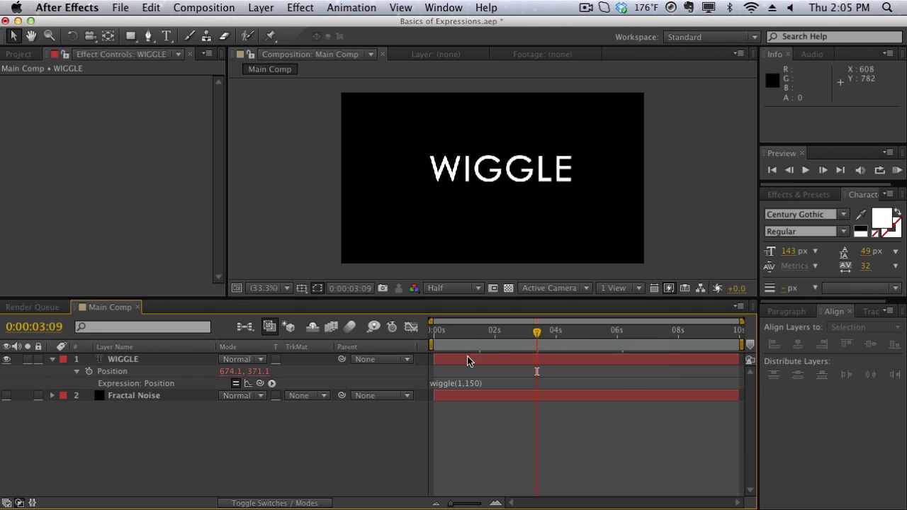
Copy the WIGGLE layer's Position expression onto its Opacity and change the copy to wiggle(5,60).
click(472, 382)
key(super+c)
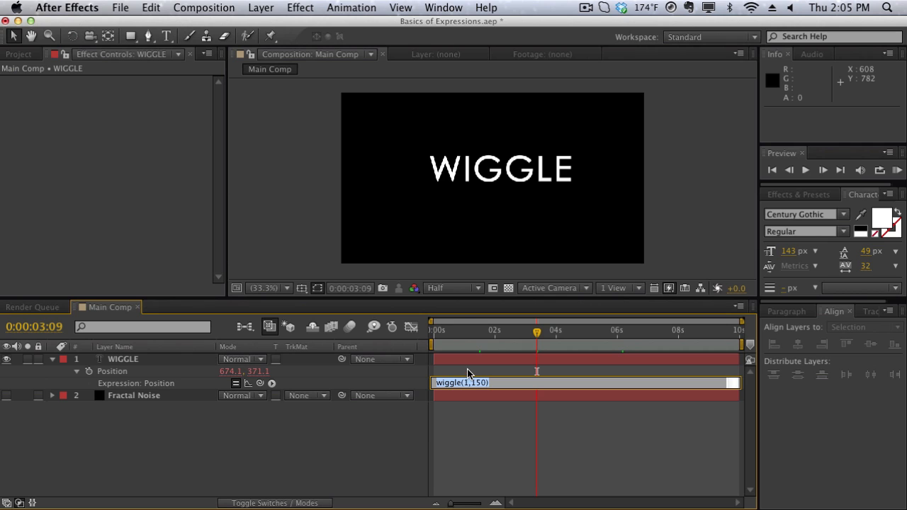
click(448, 373)
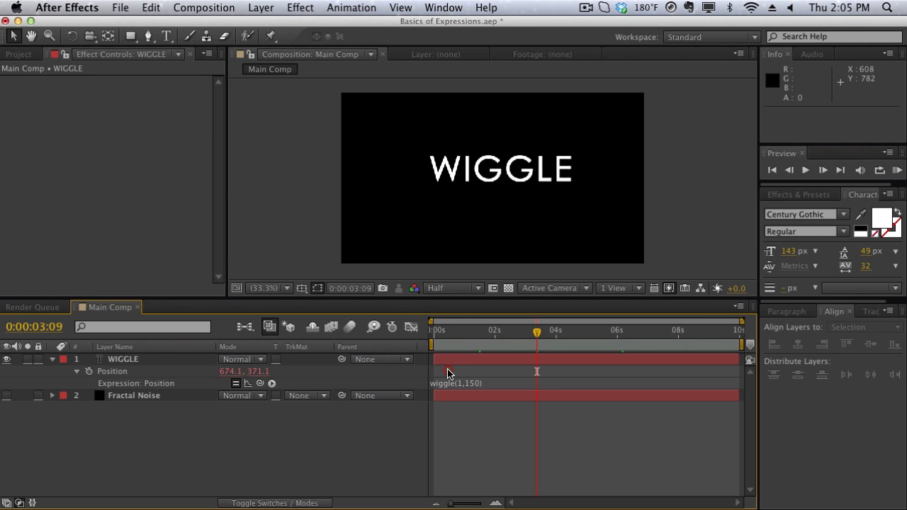
click(120, 364)
key(t)
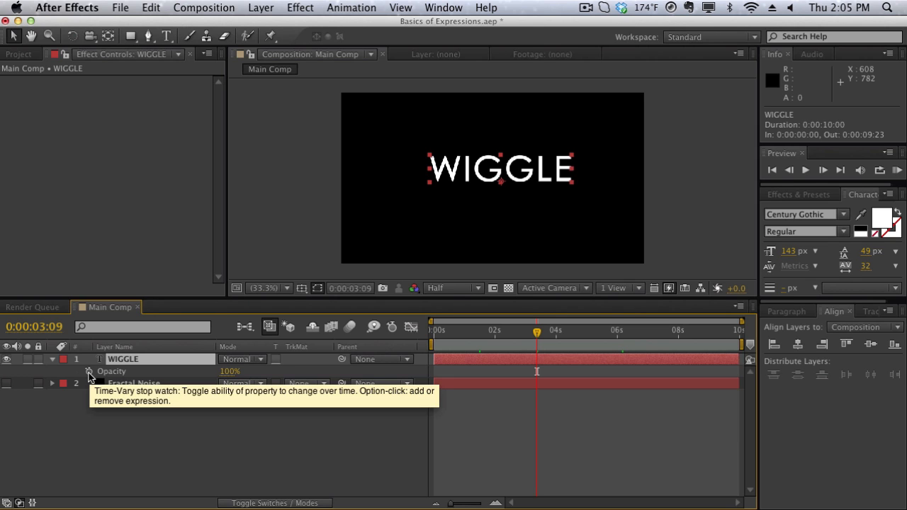
alt+click(89, 372)
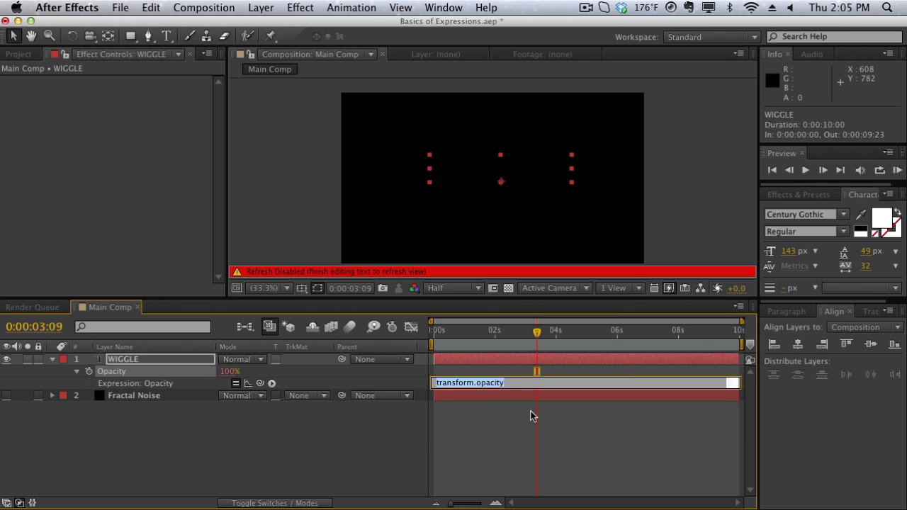
key(super+v)
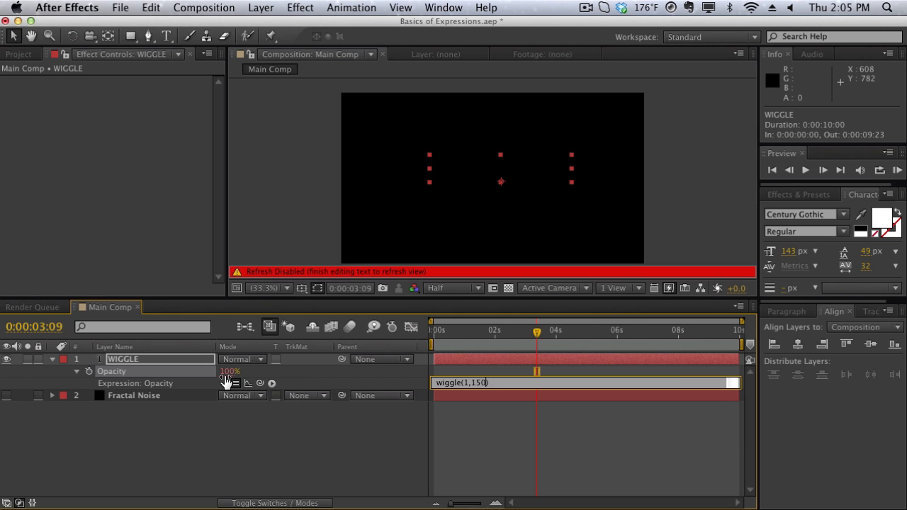
key(BackSpace)
key(BackSpace)
key(BackSpace)
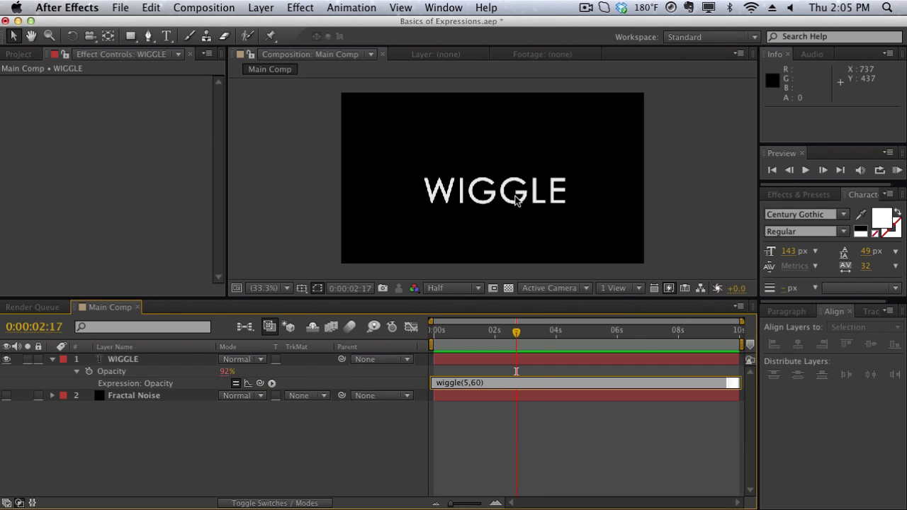
click(516, 201)
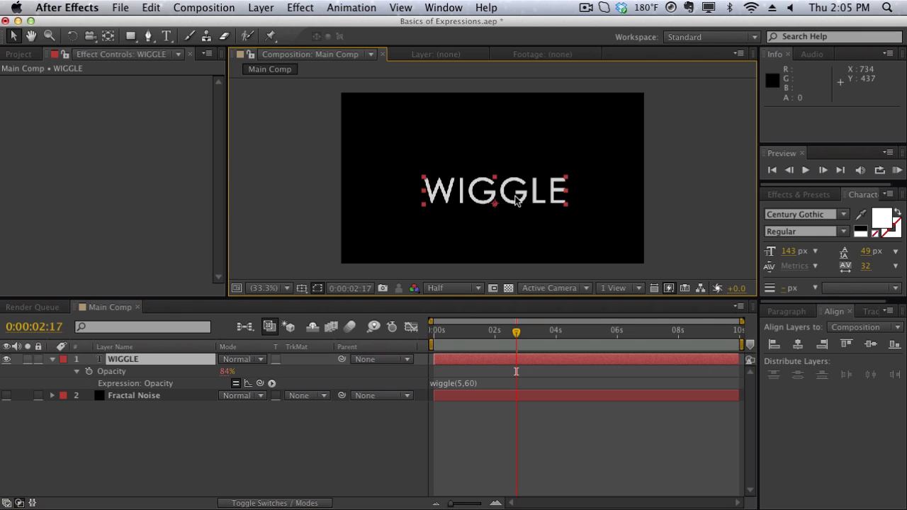
Run a RAM preview of the WIGGLE text animation and stop it.
key(KP_0)
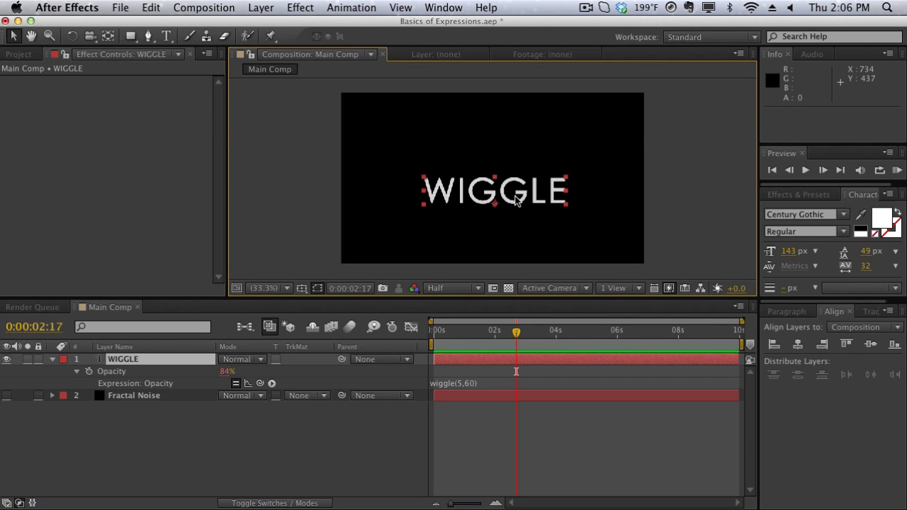
key(KP_0)
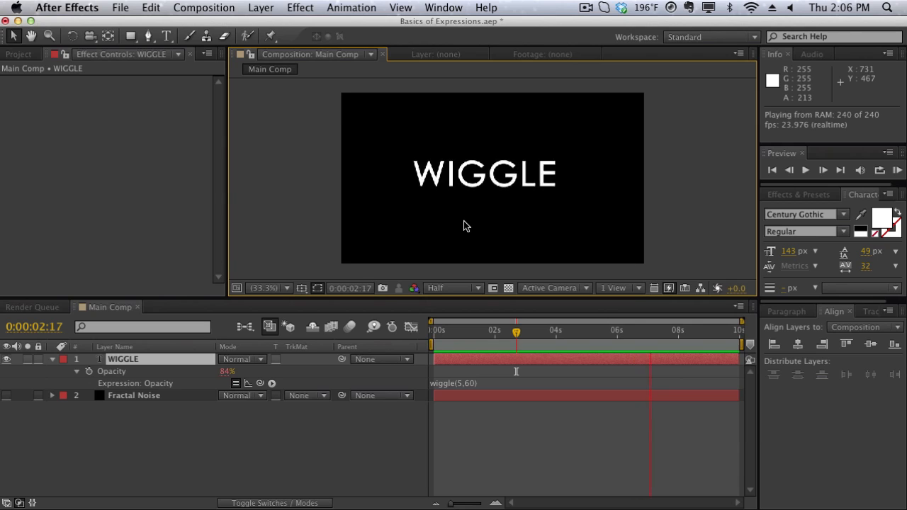
key(space)
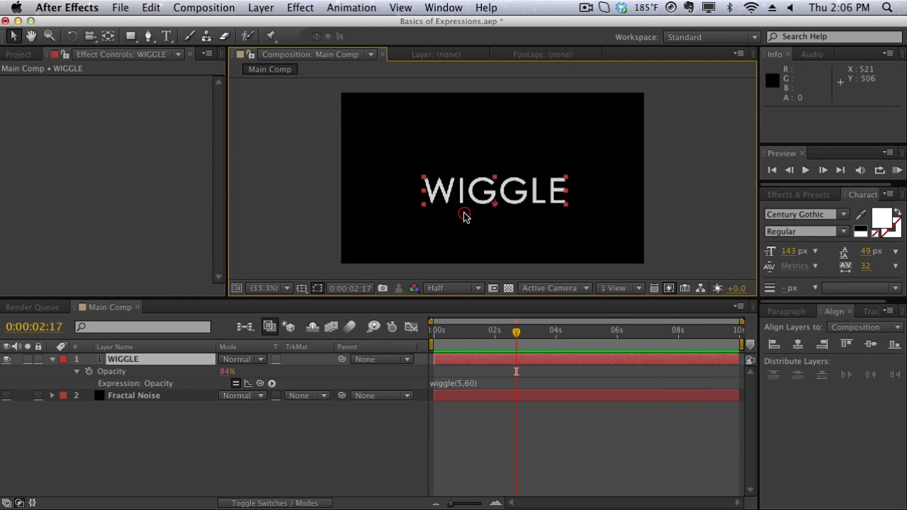
Delete the expression from the WIGGLE layer's Opacity.
double_click(468, 383)
text(60)
click(488, 385)
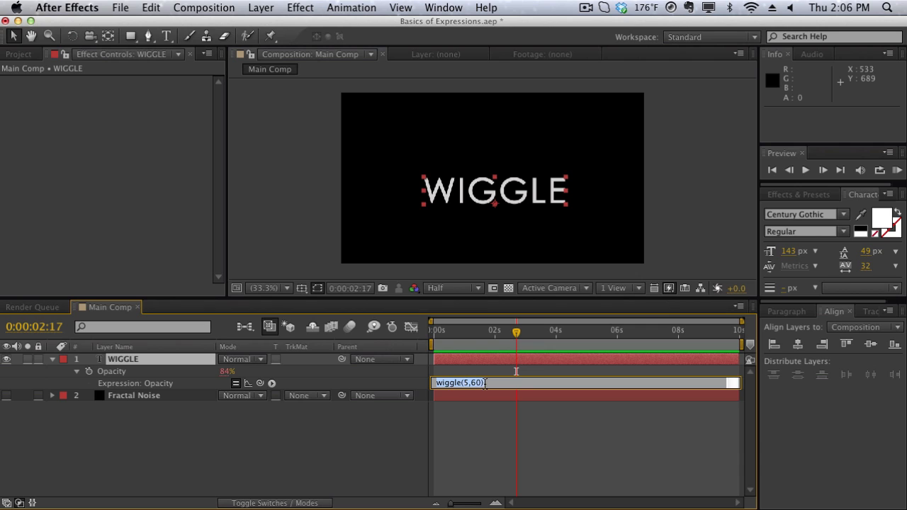
click(487, 383)
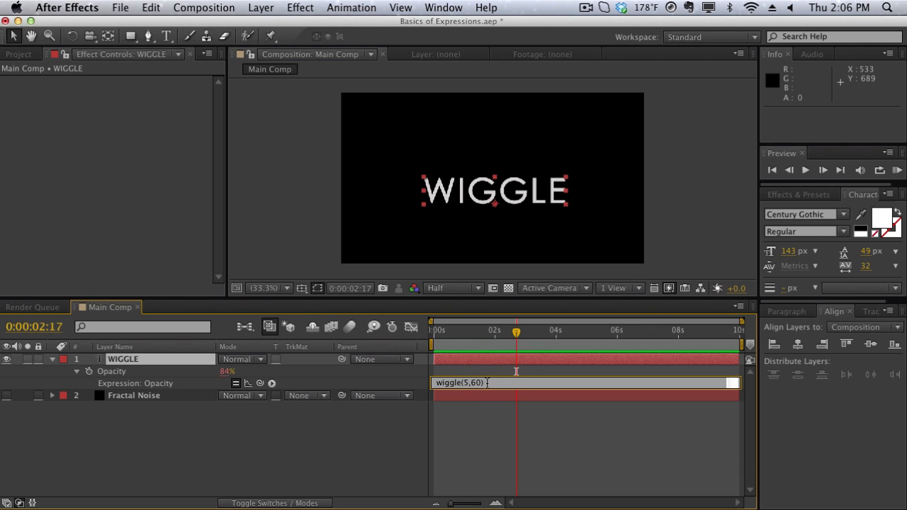
drag(488, 383, 407, 375)
key(BackSpace)
click(482, 366)
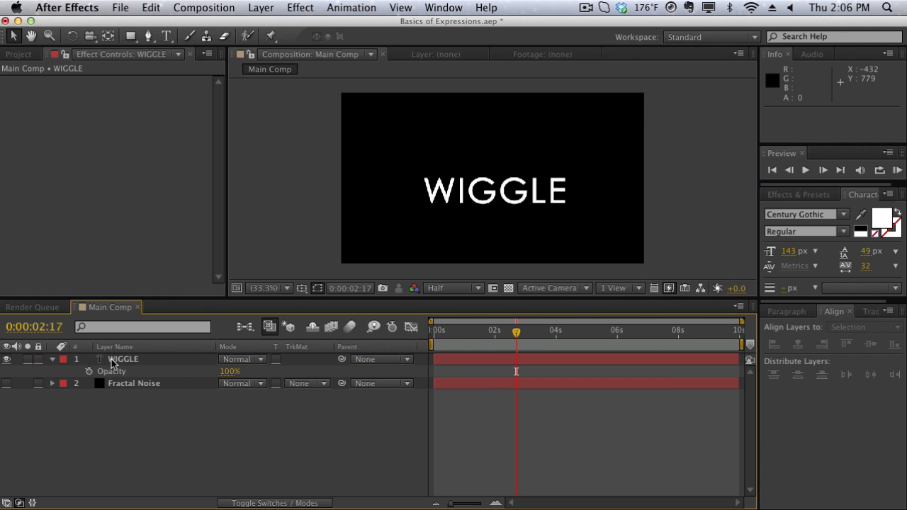
Collapse and hide the WIGGLE layer, and make the Fractal Noise layer visible.
click(52, 363)
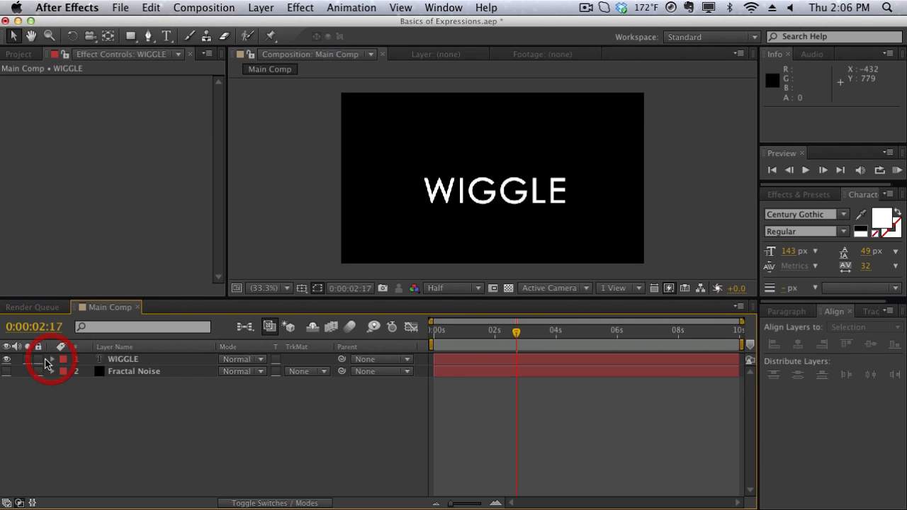
click(7, 360)
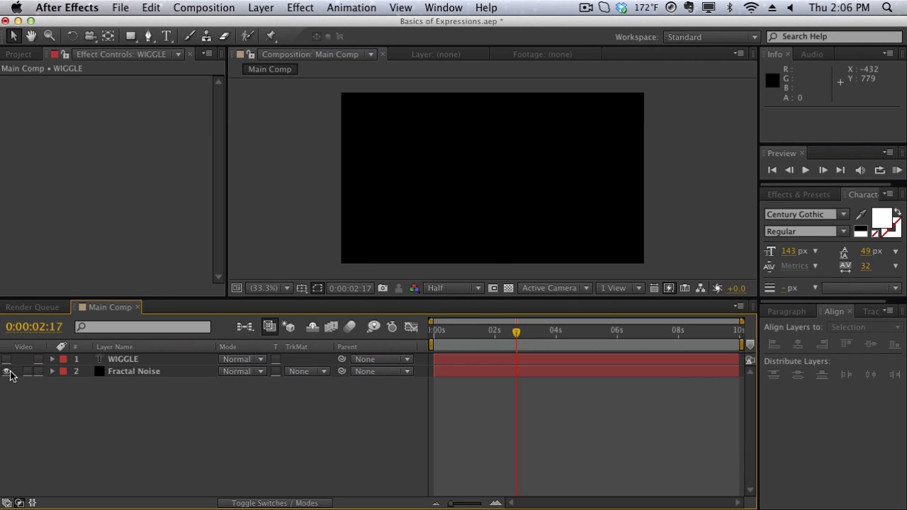
click(7, 372)
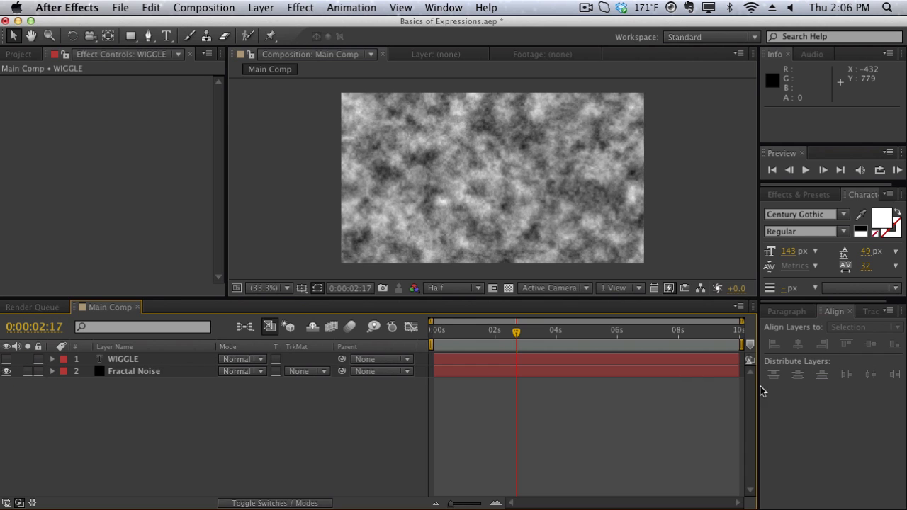
Set the Evolution of the Fractal Noise effect to 0x +168.0° on the Fractal Noise layer.
click(805, 197)
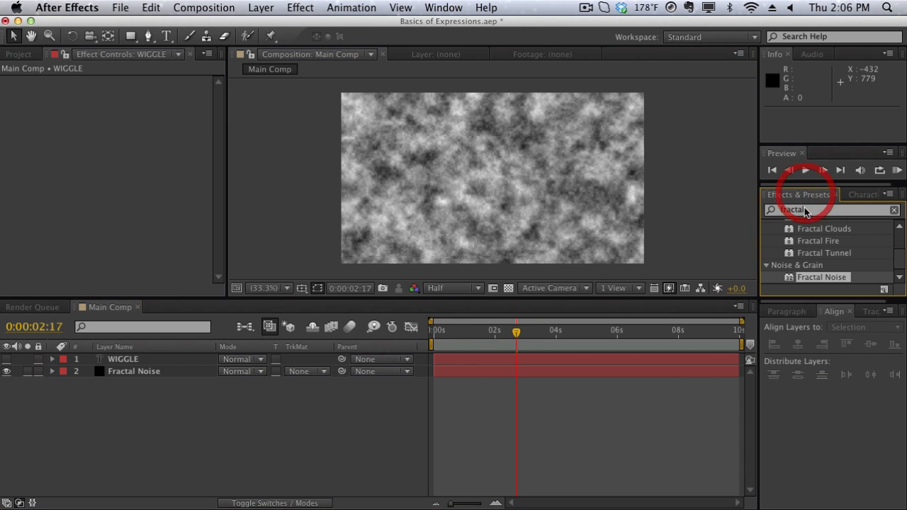
click(147, 371)
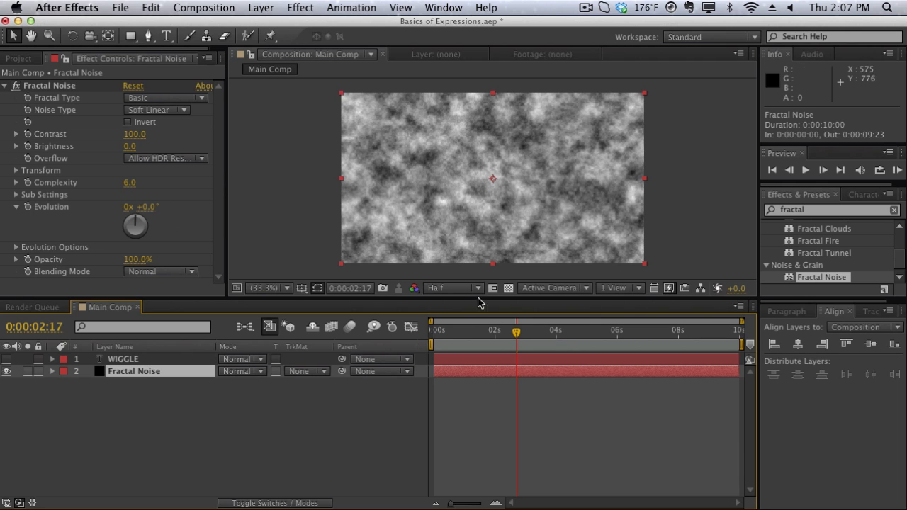
click(145, 208)
drag(144, 208, 215, 210)
drag(348, 232, 257, 261)
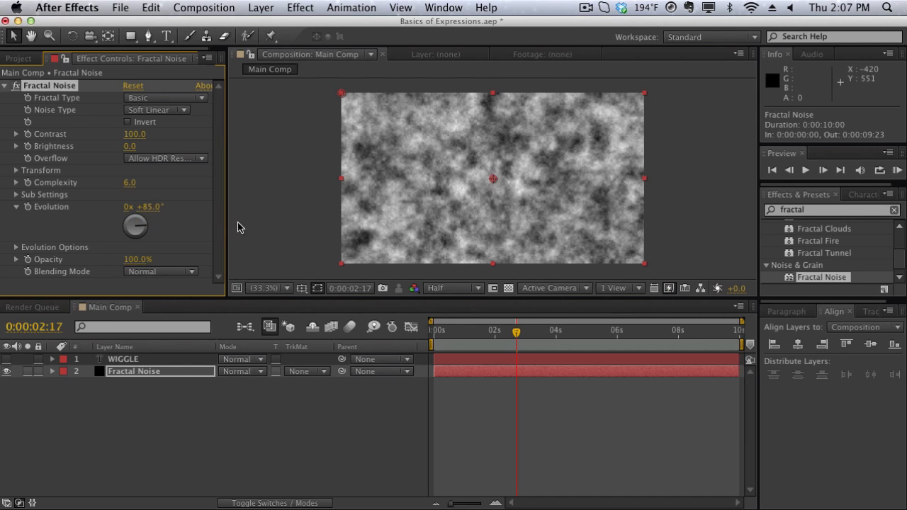
drag(148, 207, 213, 213)
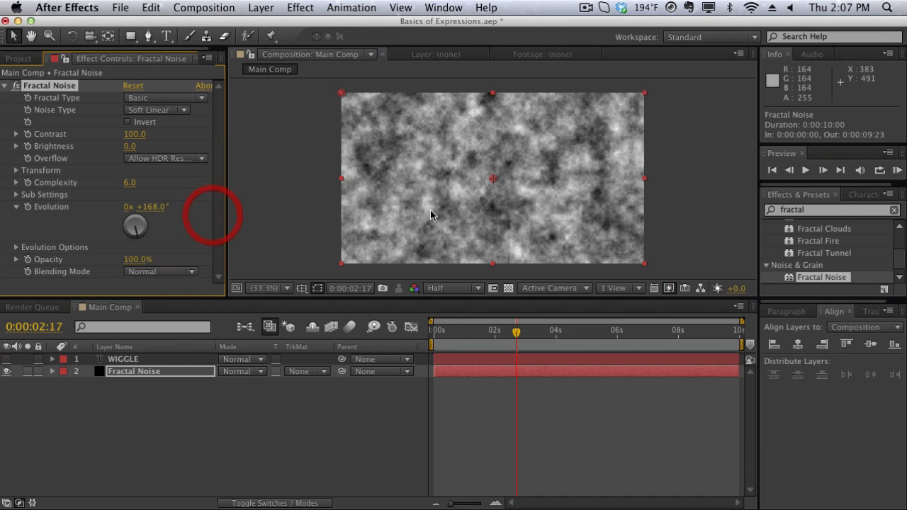
Keyframe the Fractal Noise Evolution from 0x +168.0° at 0:00:00:00 to 2x +140.0° at 0:00:09:23.
drag(489, 322, 423, 333)
click(27, 207)
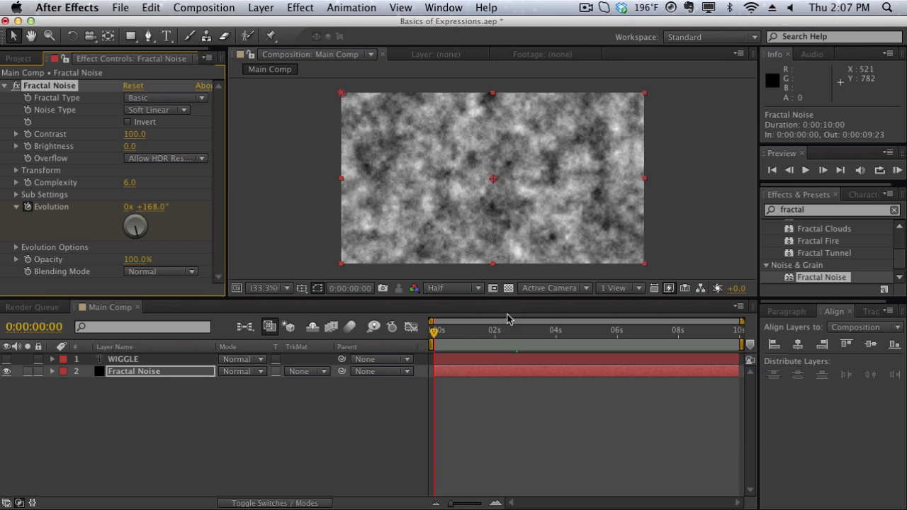
click(509, 339)
key(End)
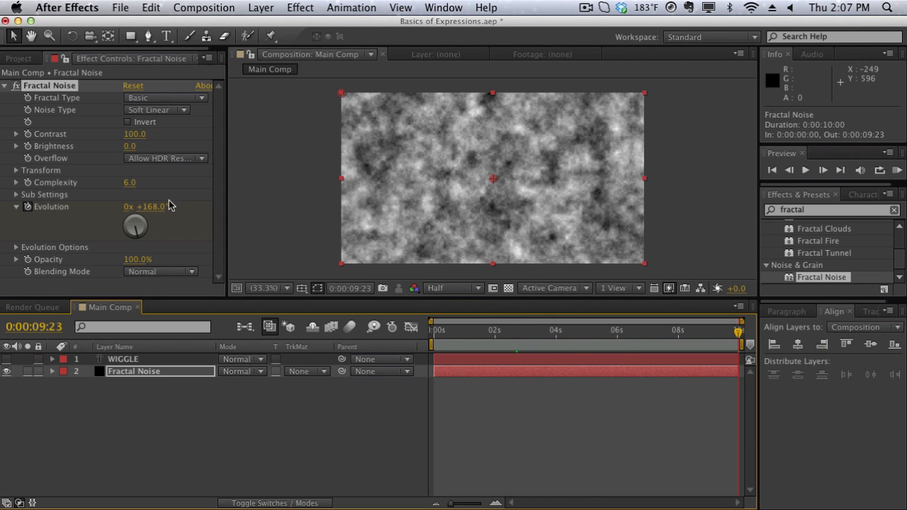
drag(136, 207, 678, 238)
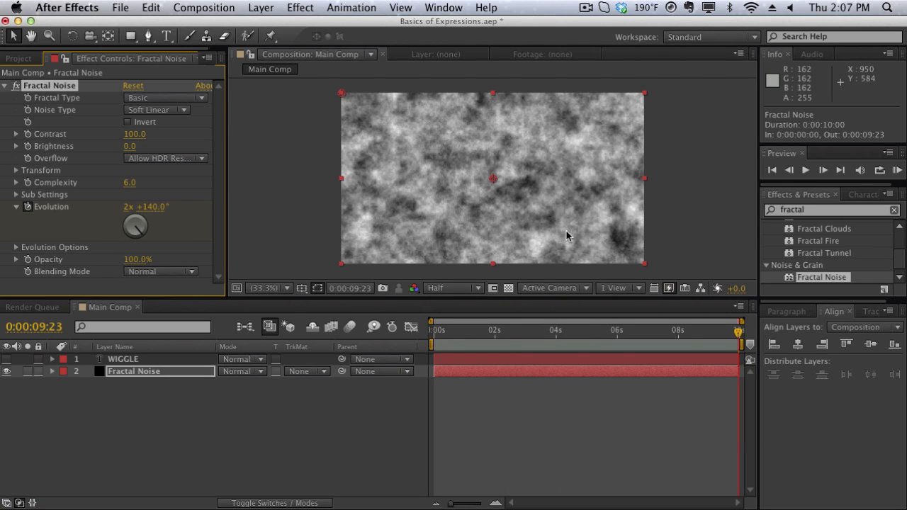
RAM preview the Fractal Noise evolution, stop it and go to 0:00:02:17.
key(KP_0)
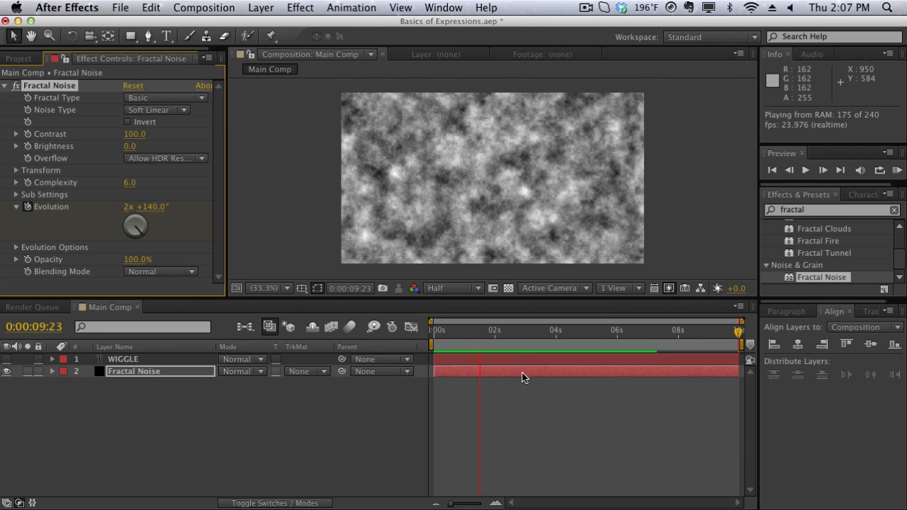
click(512, 124)
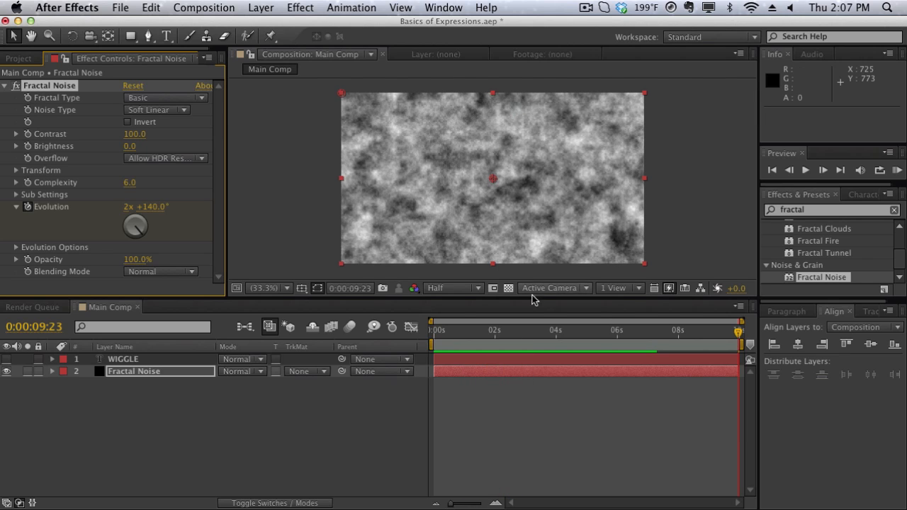
click(516, 330)
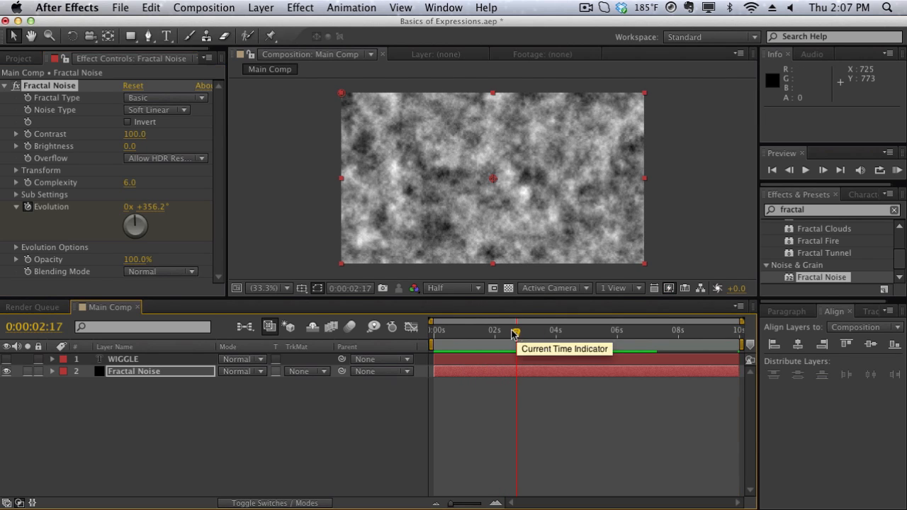
Change the Main Comp's duration to 20 seconds and show more of its timeline.
click(203, 7)
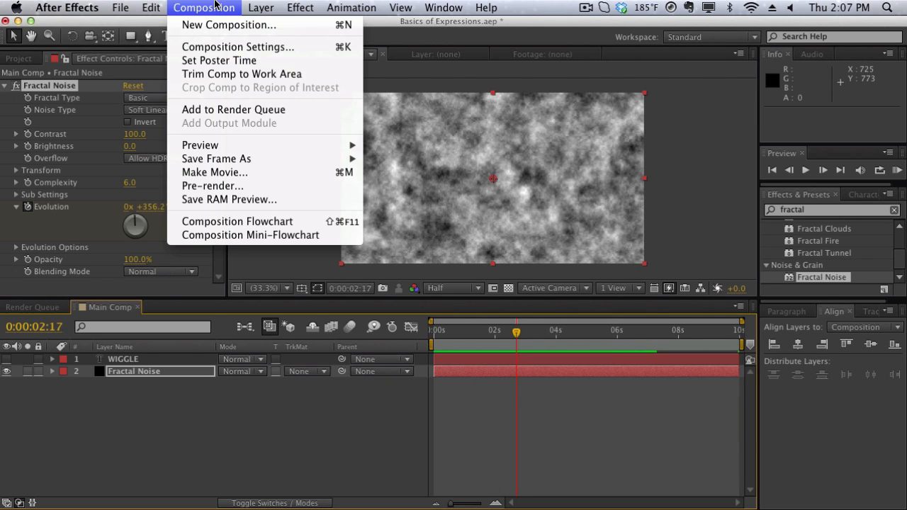
click(219, 45)
click(131, 332)
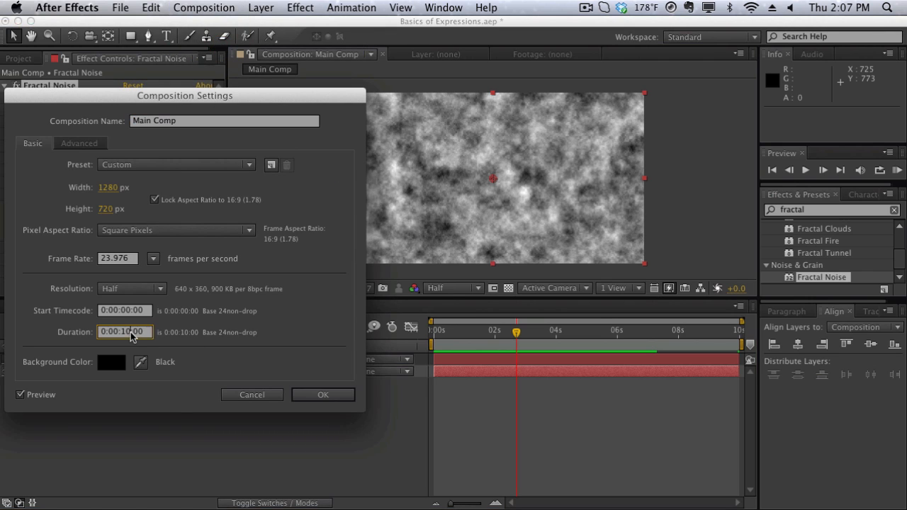
key(BackSpace)
key(BackSpace)
text(20)
key(Return)
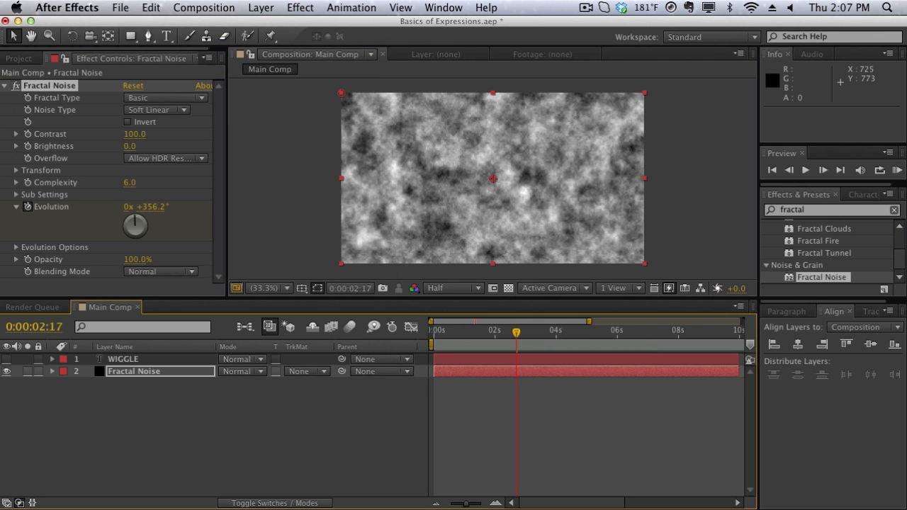
drag(465, 503, 459, 505)
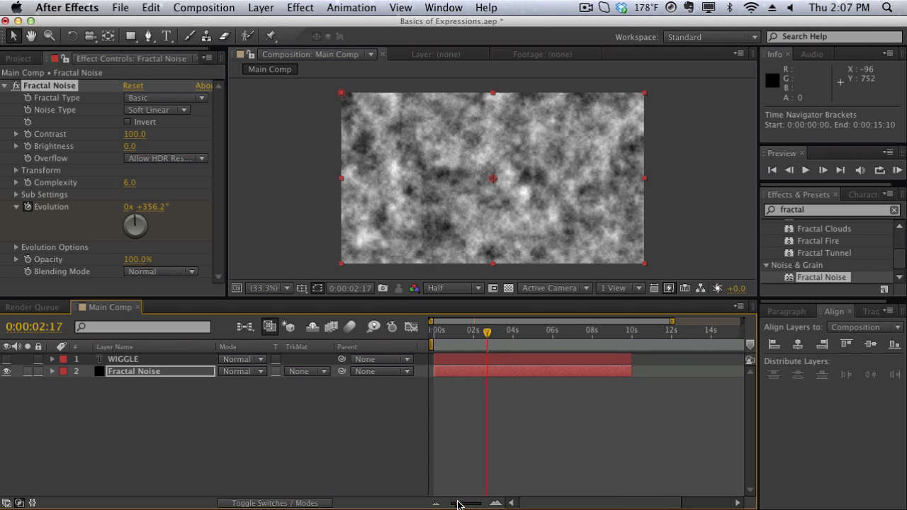
Extend the Fractal Noise layer to the end of the 20-second composition and move its last Evolution keyframe to 0:00:19:22.
click(630, 373)
drag(630, 373, 732, 377)
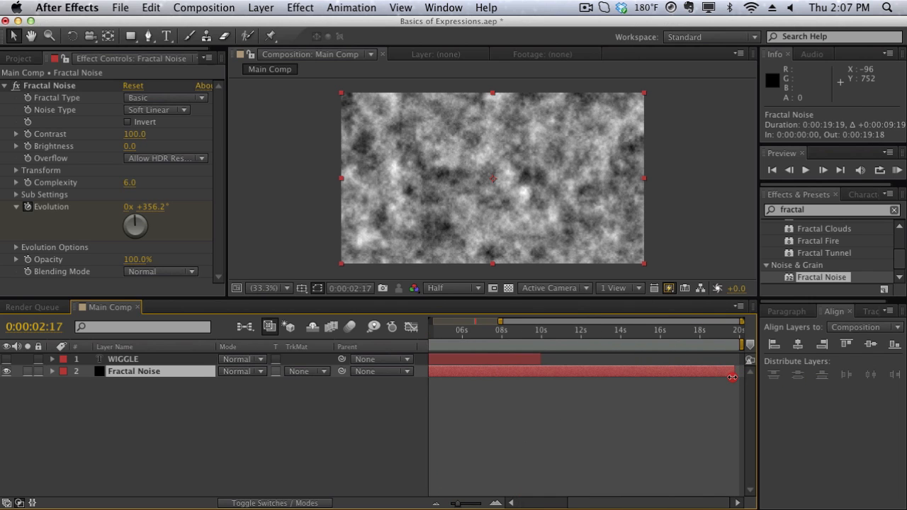
key(u)
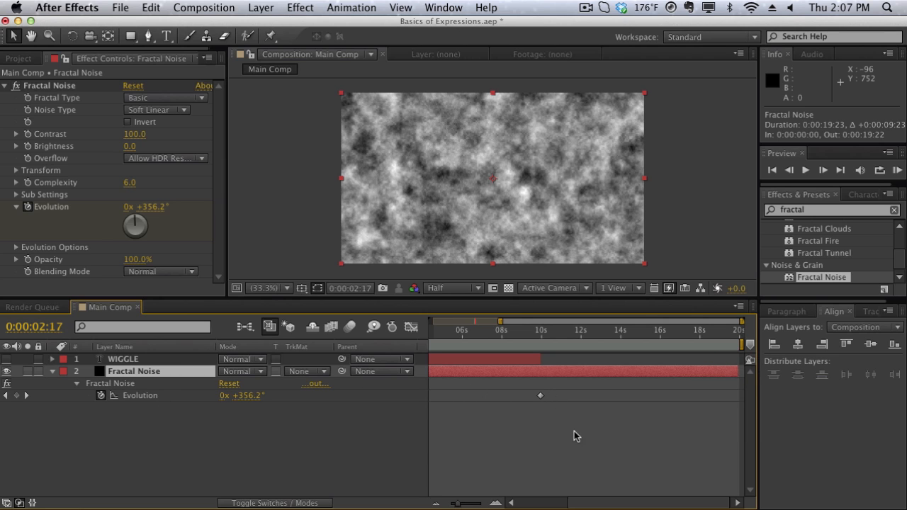
drag(540, 395, 620, 397)
drag(650, 426, 737, 415)
Set the Fractal Noise Evolution to 3x +288.0° at 0:00:19:22 and show the whole composition in the timeline.
mouse_move(730, 348)
mouse_down()
mouse_move(736, 334)
mouse_move(743, 339)
mouse_up()
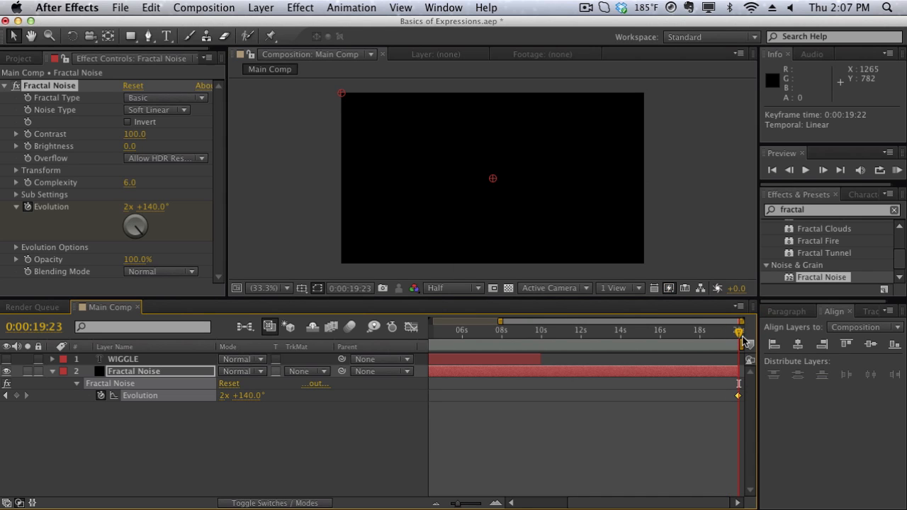
key(Page_Up)
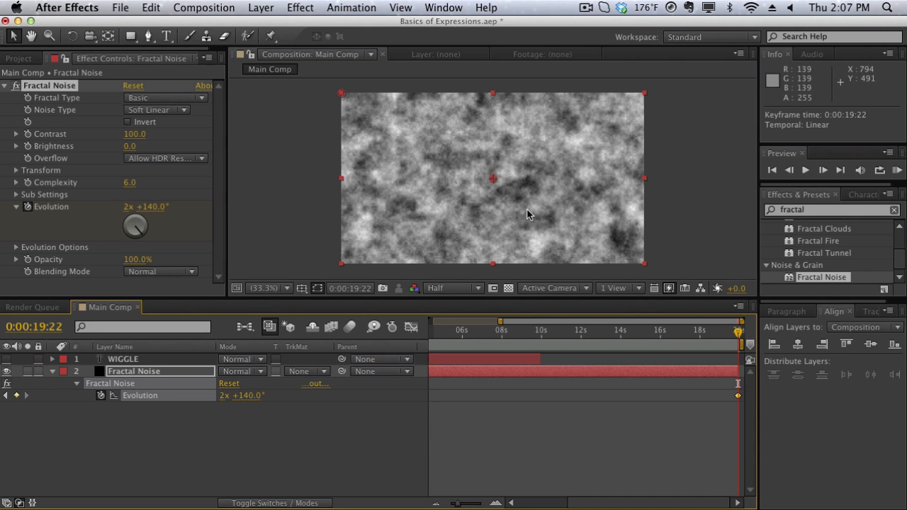
drag(156, 215, 526, 222)
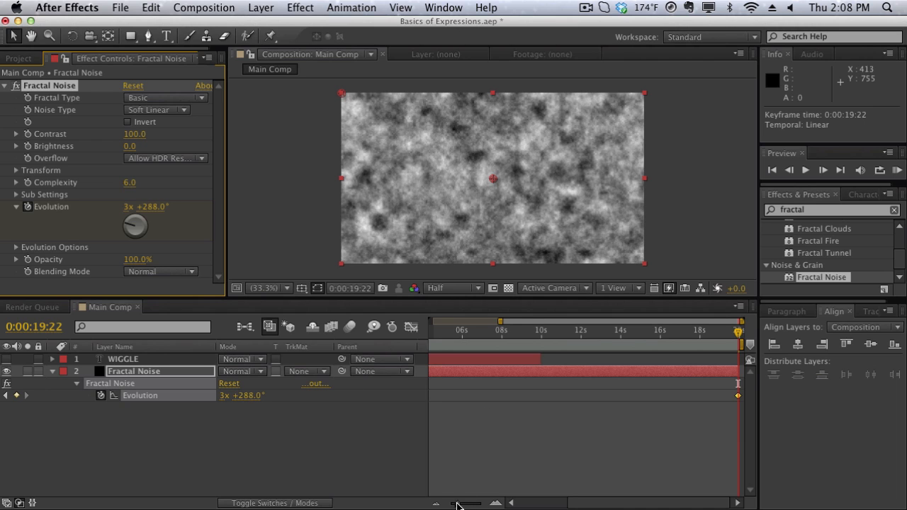
drag(458, 504, 451, 505)
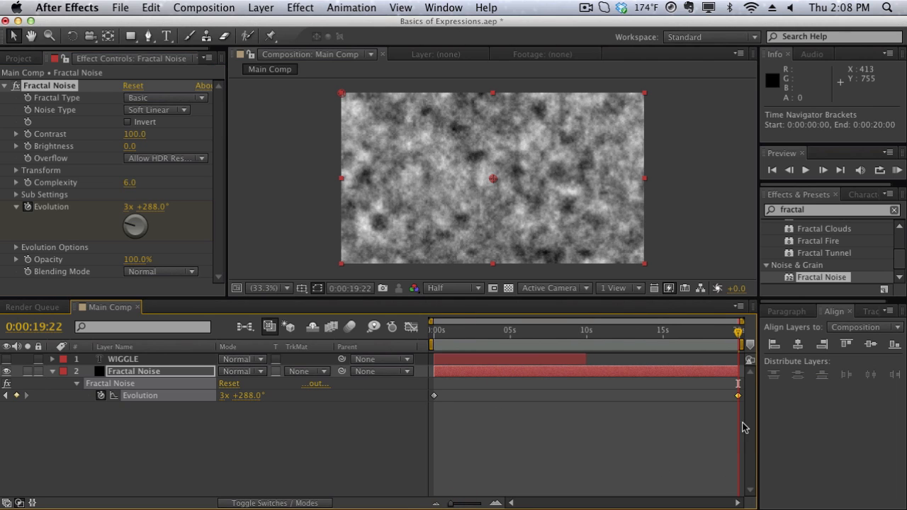
Remove all keyframes from the Fractal Noise Evolution and scrub back to 0:00:01:05.
click(100, 395)
click(573, 342)
drag(573, 341, 453, 365)
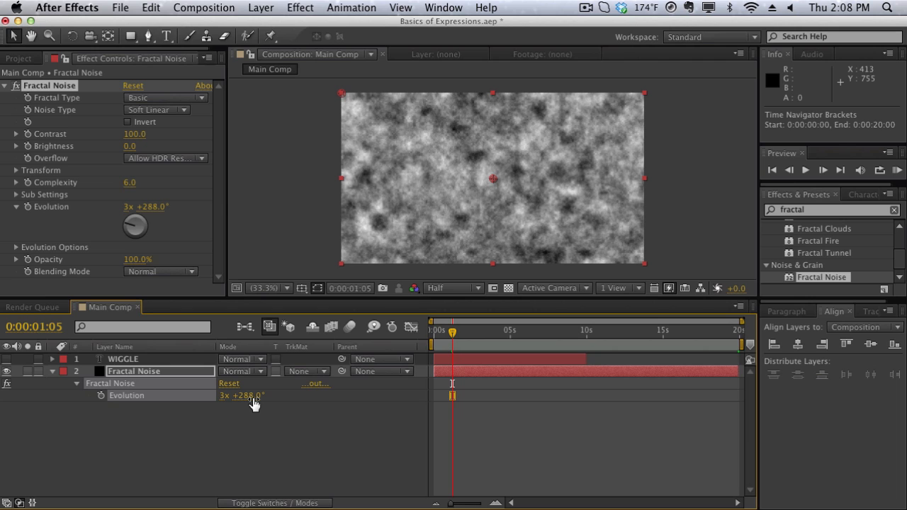
Add the expression time*120 to the Evolution property of the Fractal Noise effect.
alt+click(100, 395)
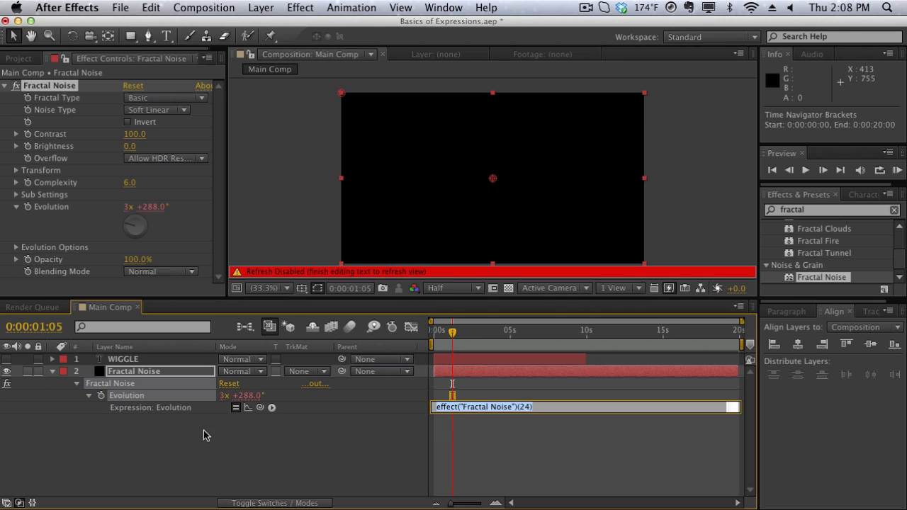
drag(576, 413, 579, 456)
text(time*120)
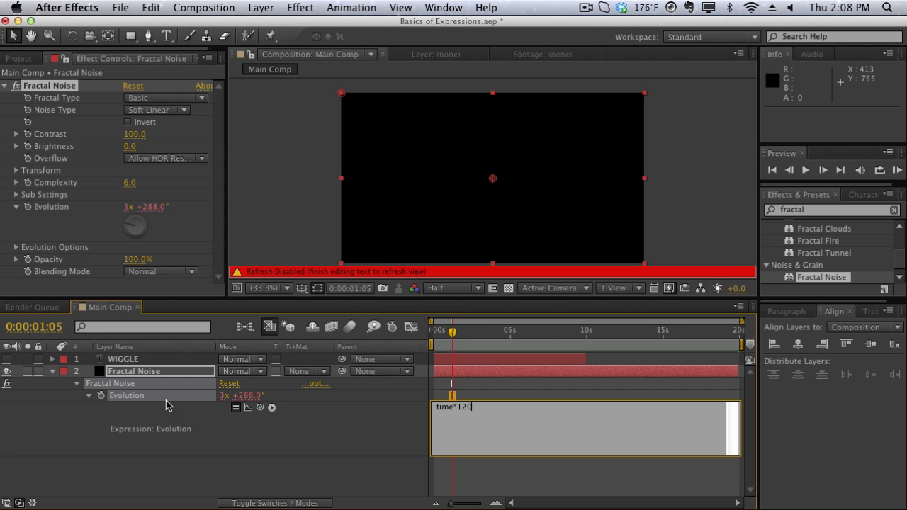
Scrub to 0:00:06:17 and RAM preview the noise evolution driven by the expression.
drag(451, 332, 536, 335)
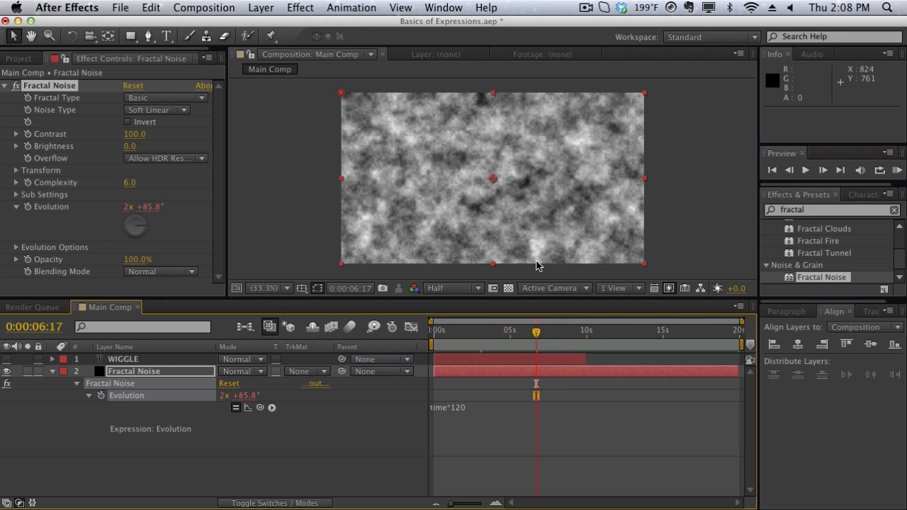
key(KP_0)
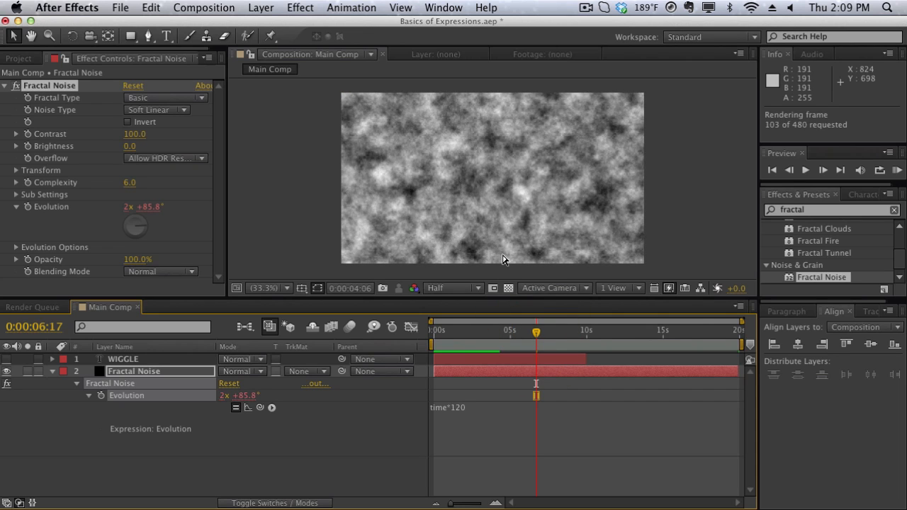
click(503, 255)
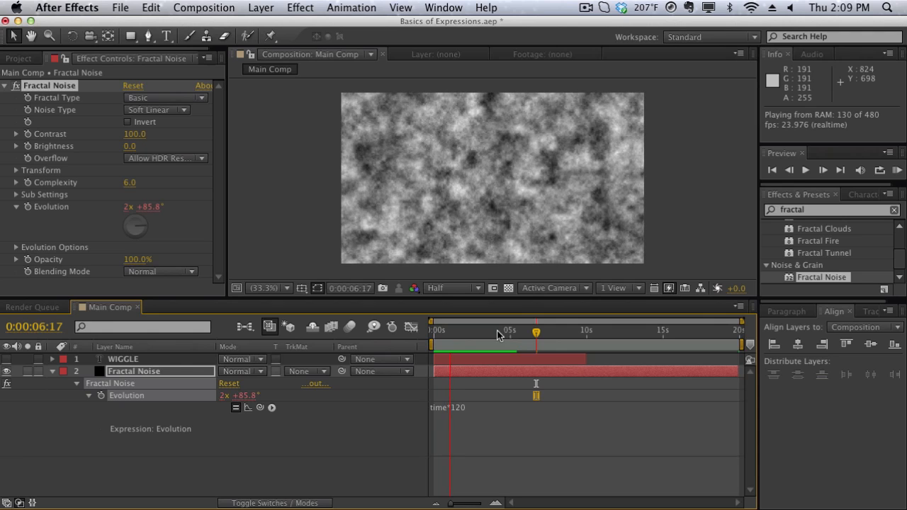
Change the Evolution expression to time*300 and RAM preview the noise animation, stopping it early.
click(496, 413)
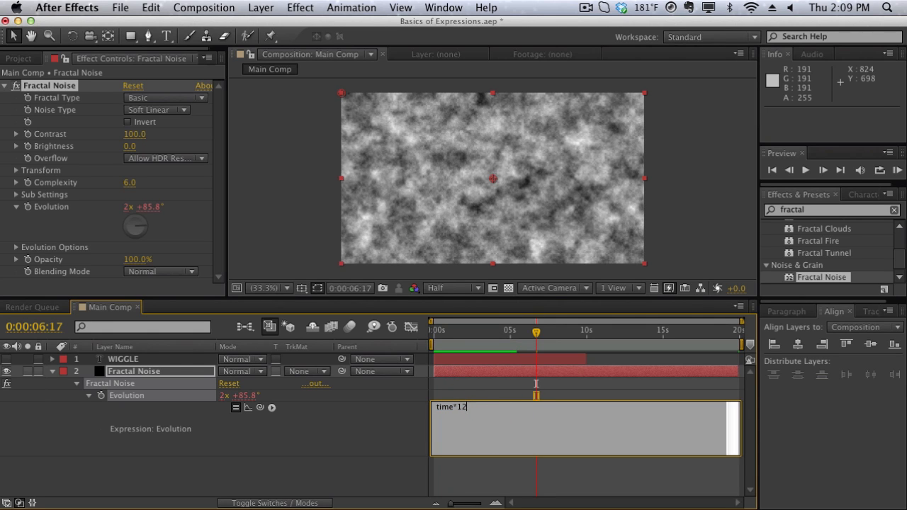
click(459, 210)
key(KP_0)
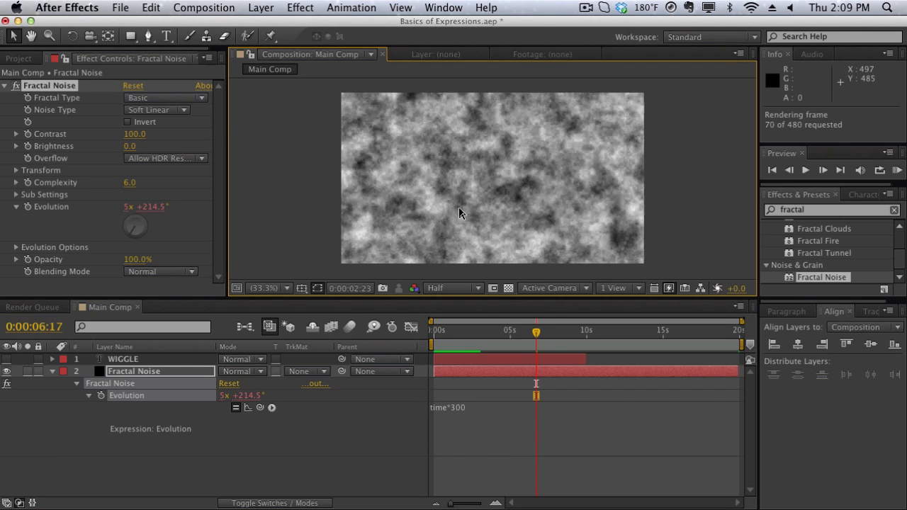
key(space)
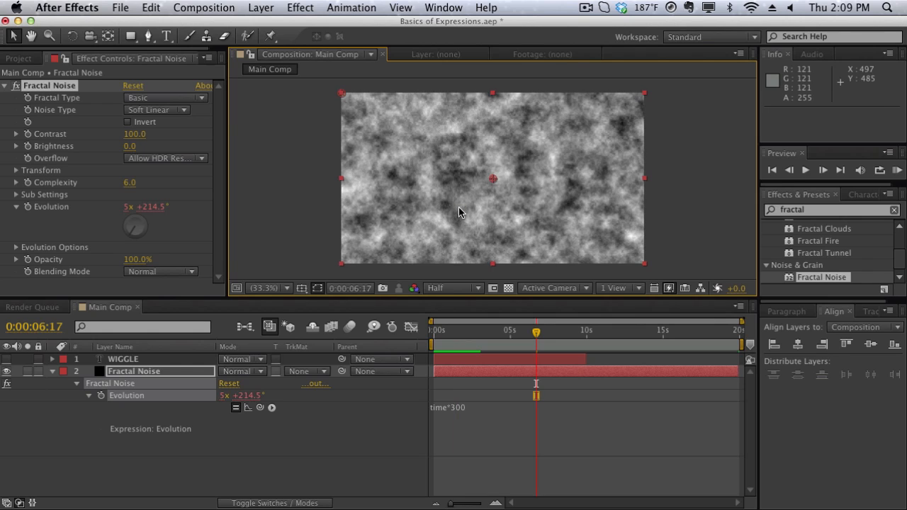